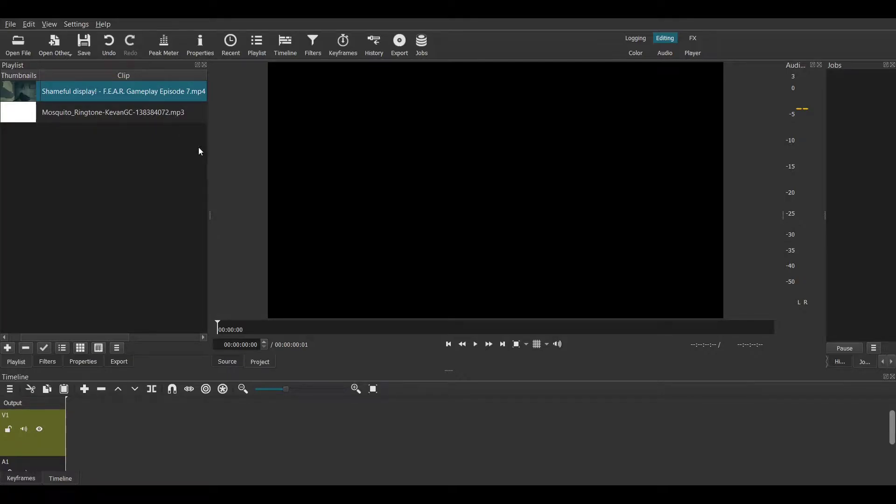
Step: Place the F.E.A.R. gameplay clip on V1, snapped to 00:00:00, and play the timeline
left_click_drag(154, 92, 175, 396)
left_click(172, 388)
mouse_move(189, 432)
left_mouse_down()
mouse_move(182, 427)
mouse_move(201, 432)
left_mouse_up()
scroll(892, 425, "down", 3)
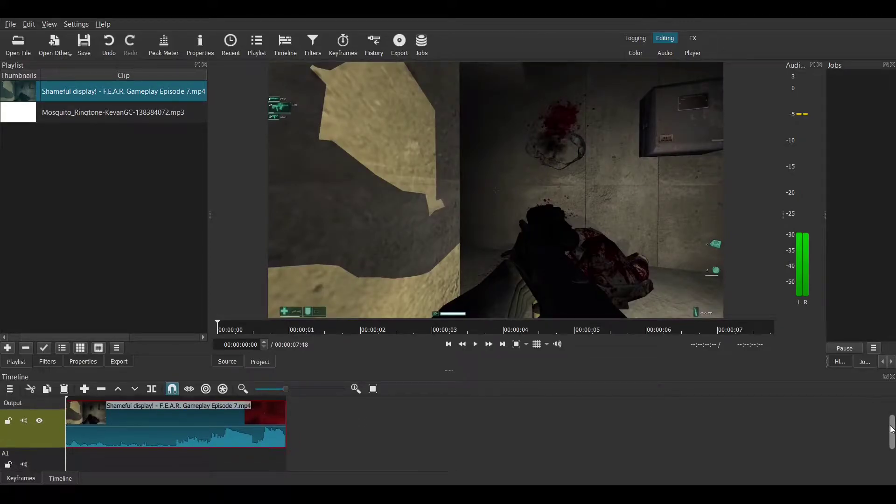
scroll(893, 424, "up", 3)
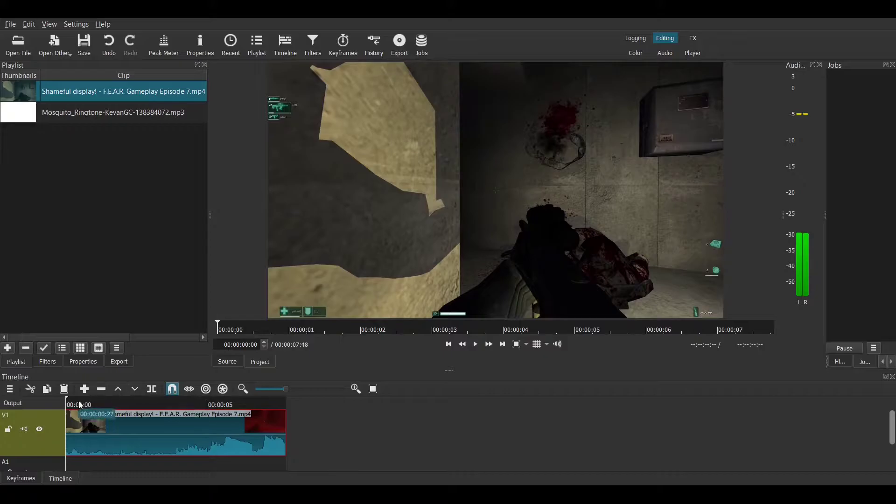
left_click(477, 345)
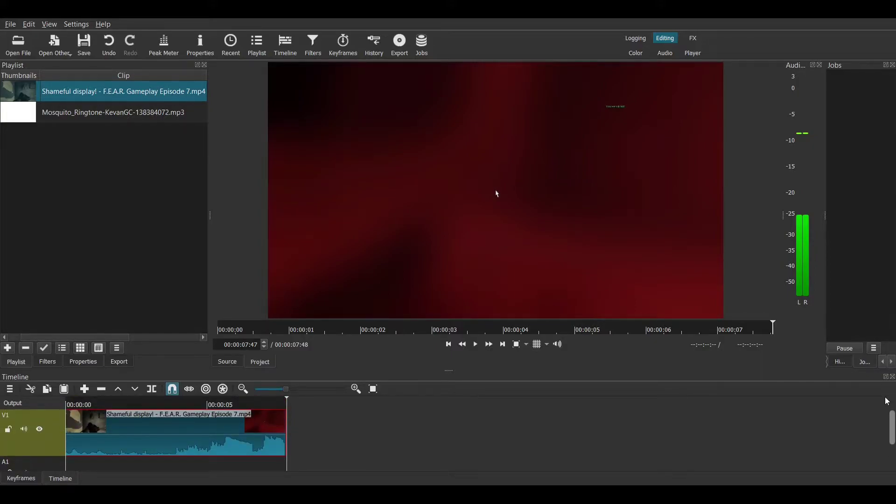
Step: Load Mosquito_Ringtone-KevanGC-138384072.mp3 into the Source player and preview a few seconds of it
left_click(110, 112)
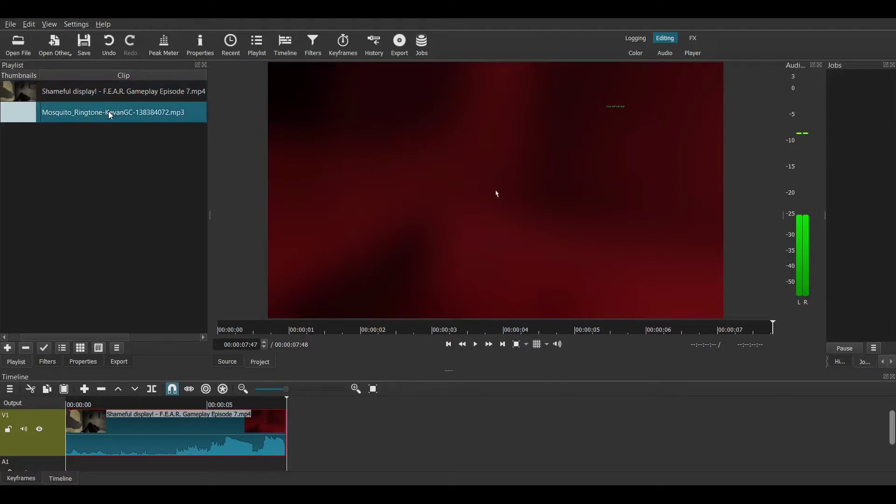
left_click(230, 360)
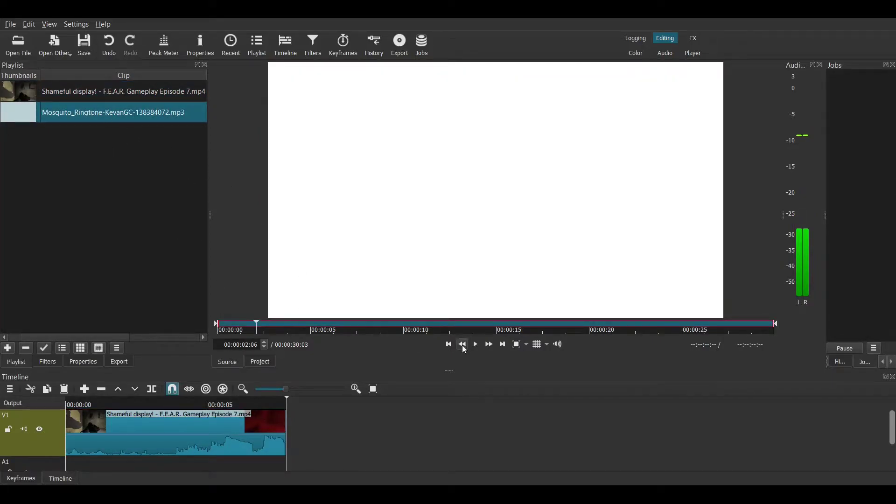
left_click(474, 347)
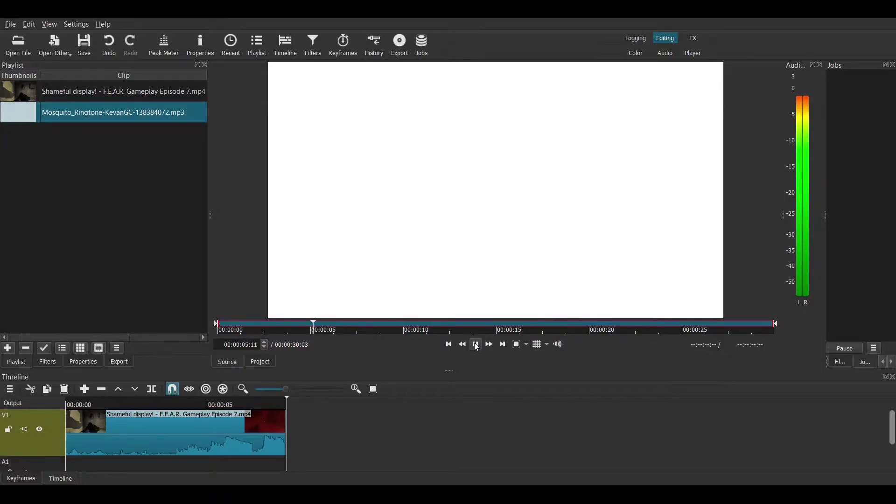
left_click(477, 347)
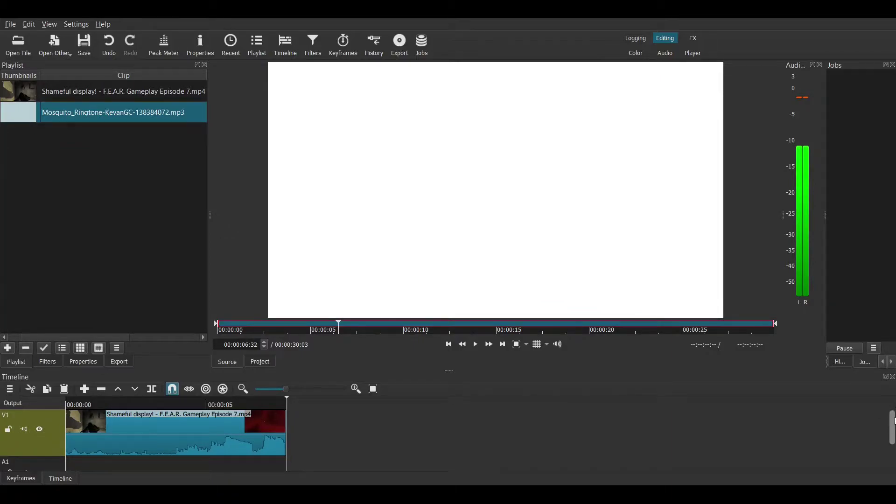
scroll(892, 420, "down", 2)
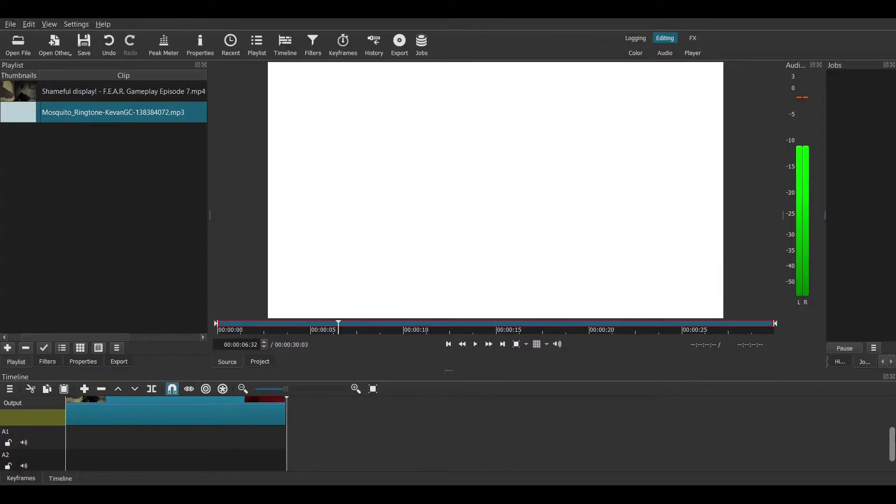
scroll(892, 434, "up", 2)
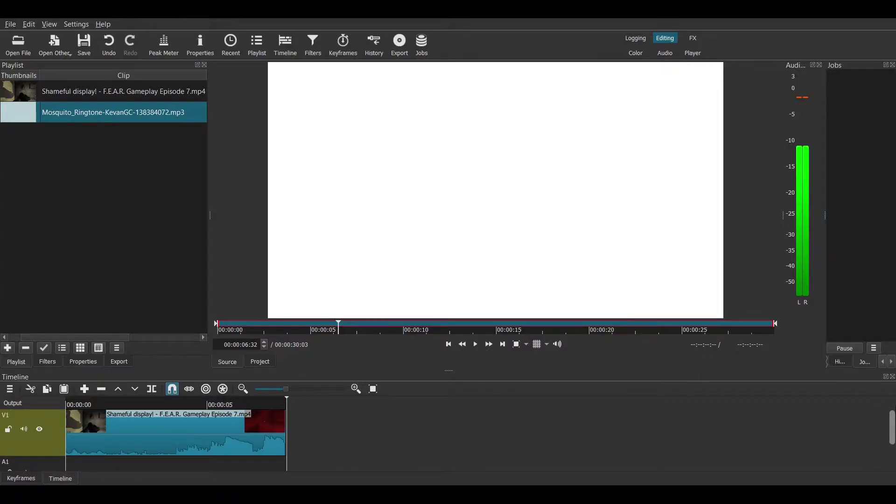
scroll(892, 434, "down", 3)
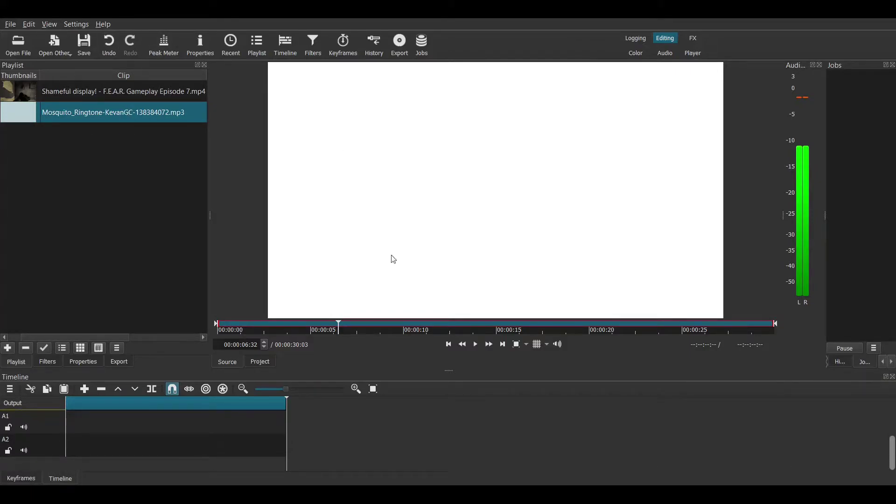
Step: Put the Mosquito ringtone on A2 and cut away the part past the video's end
left_click_drag(137, 112, 69, 435)
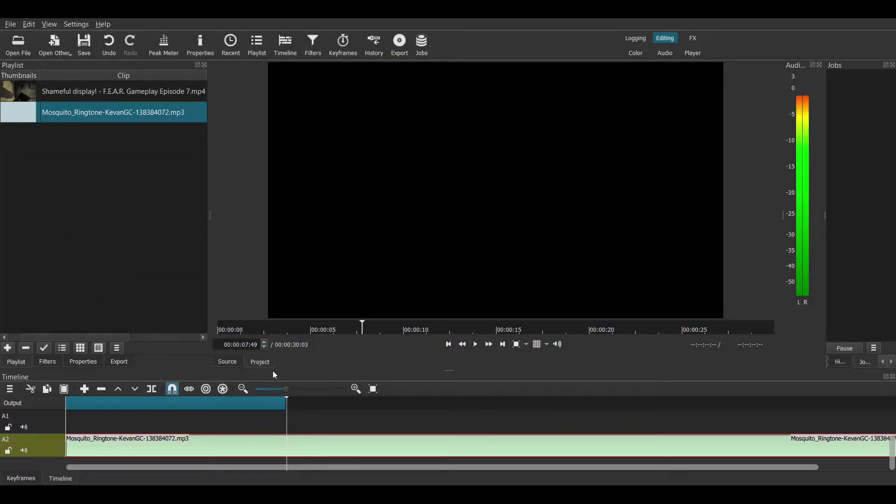
key("s")
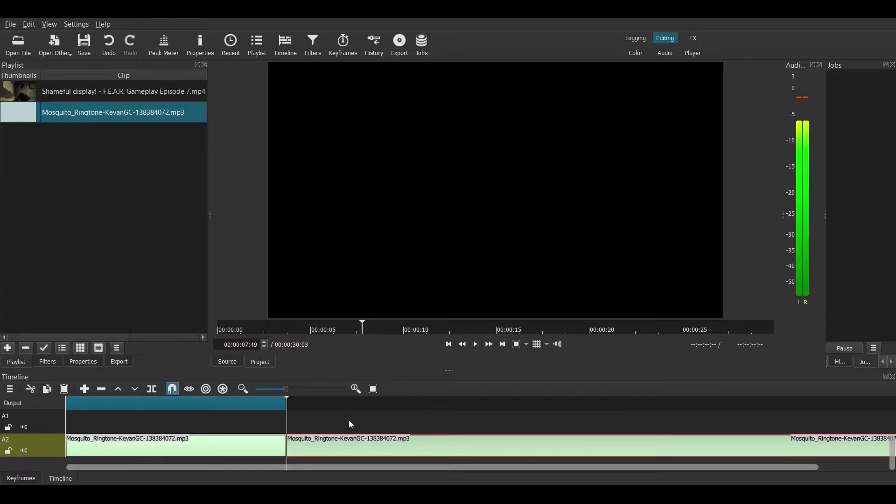
key("Delete")
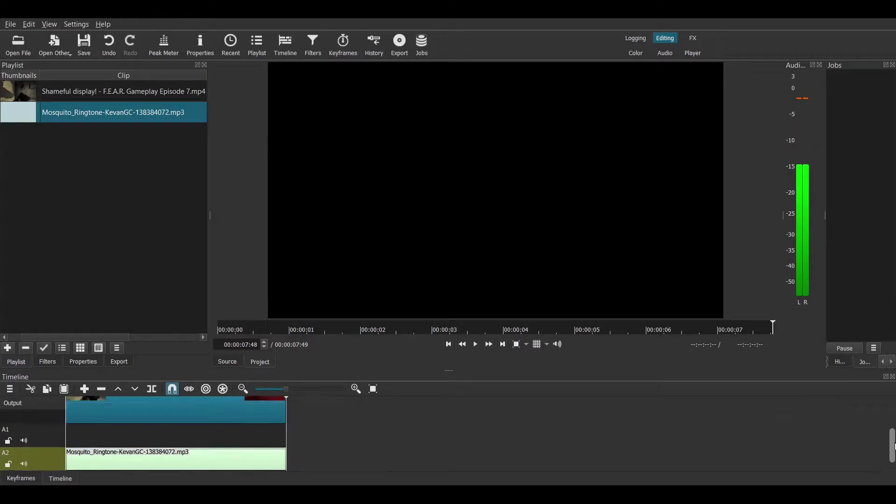
scroll(882, 433, "up", 2)
scroll(882, 432, "down", 2)
scroll(883, 432, "up", 2)
scroll(883, 432, "up", 1)
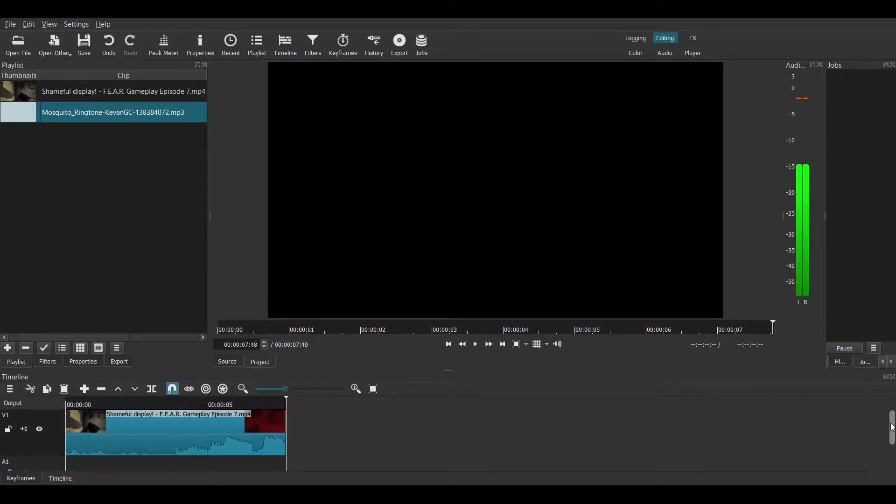
scroll(890, 430, "up", 2)
Step: Move the playhead to about 00:00:05:39, where the player dies
left_click(204, 404)
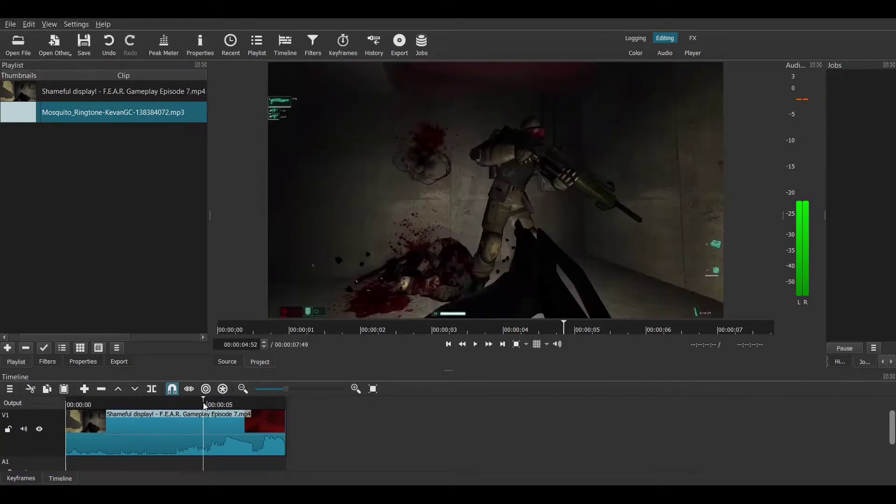
left_click_drag(204, 406, 226, 411)
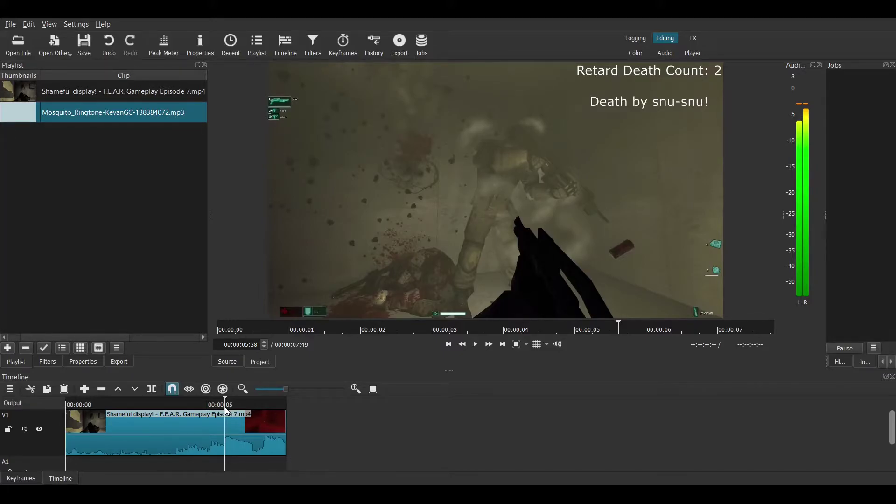
left_click_drag(226, 411, 226, 410)
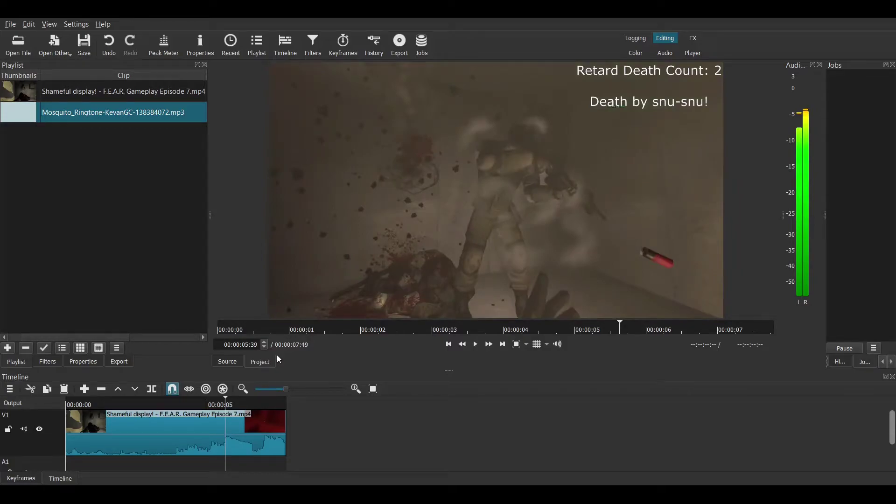
Step: Split the A2 ringtone at 00:00:05:39 and delete the earlier part
left_click_drag(891, 431, 885, 469)
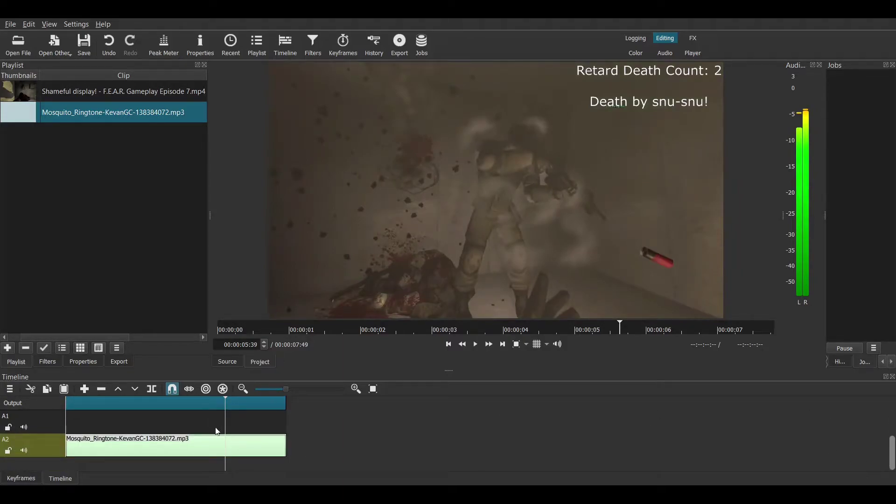
left_click(202, 444)
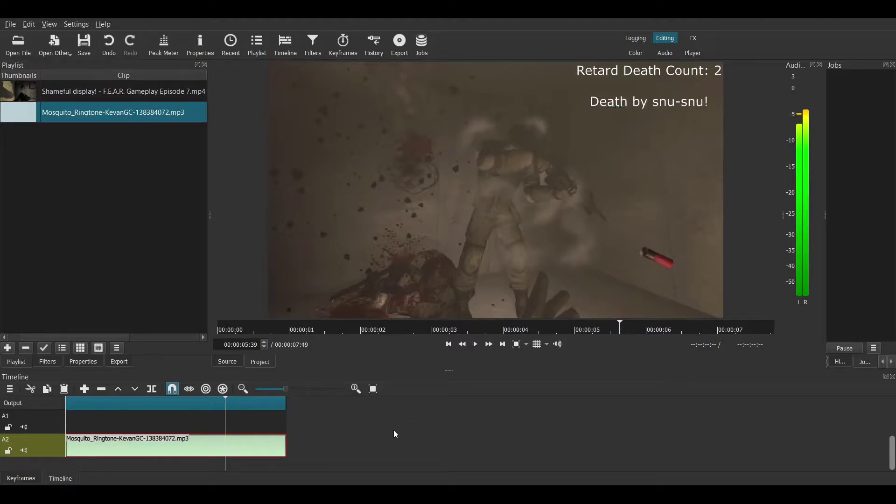
key("s")
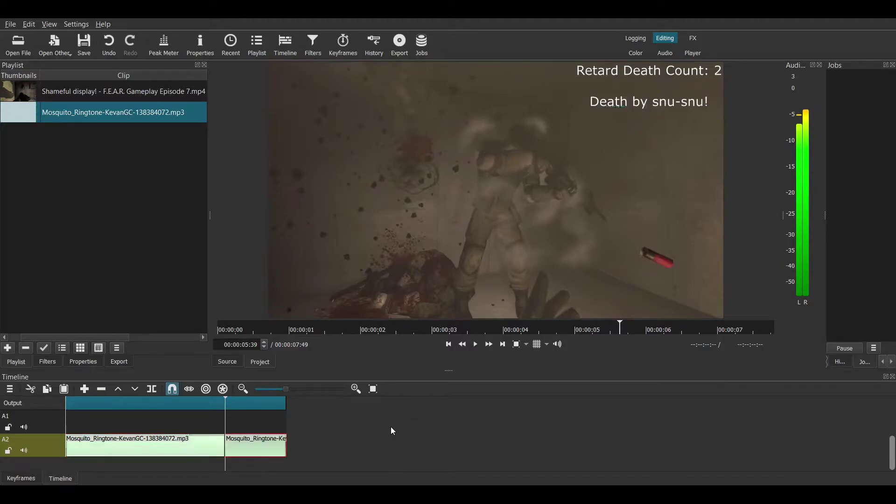
left_click(196, 452)
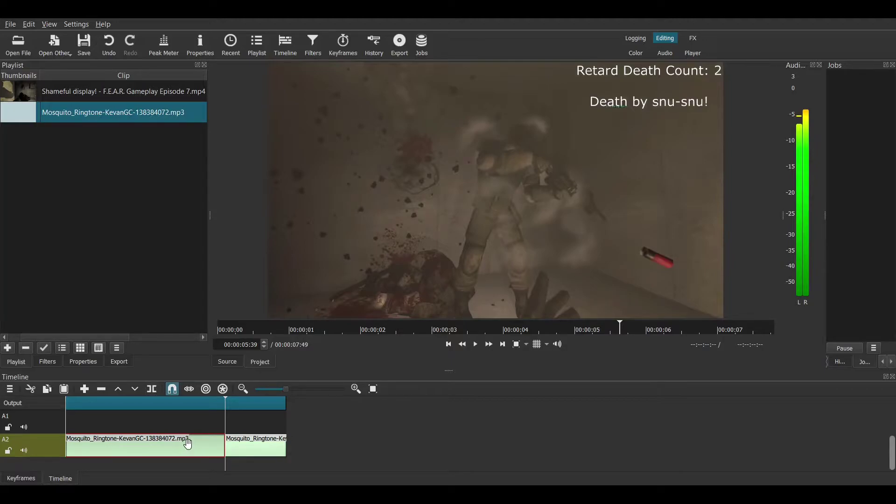
key("Delete")
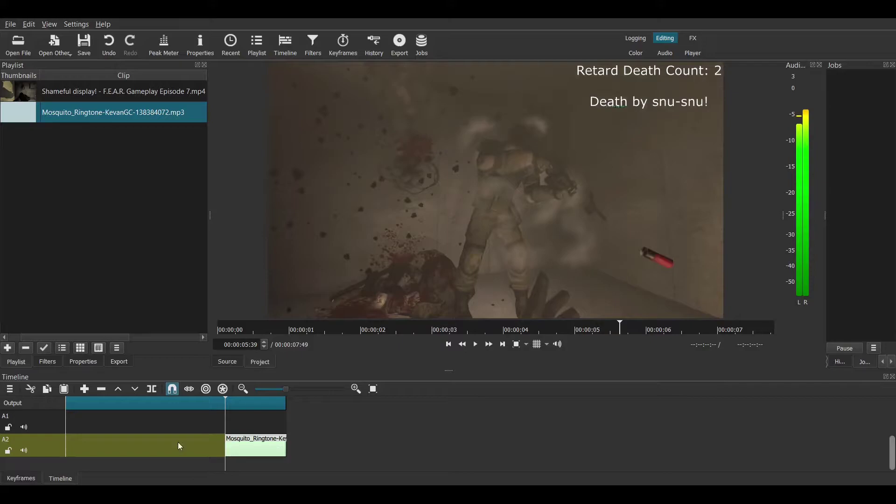
mouse_move(892, 454)
left_mouse_down()
mouse_move(890, 415)
mouse_move(890, 465)
mouse_move(889, 422)
mouse_move(890, 462)
mouse_move(894, 441)
left_mouse_up()
Step: Detach the gameplay clip's audio and move it up to track A1
left_click(261, 416)
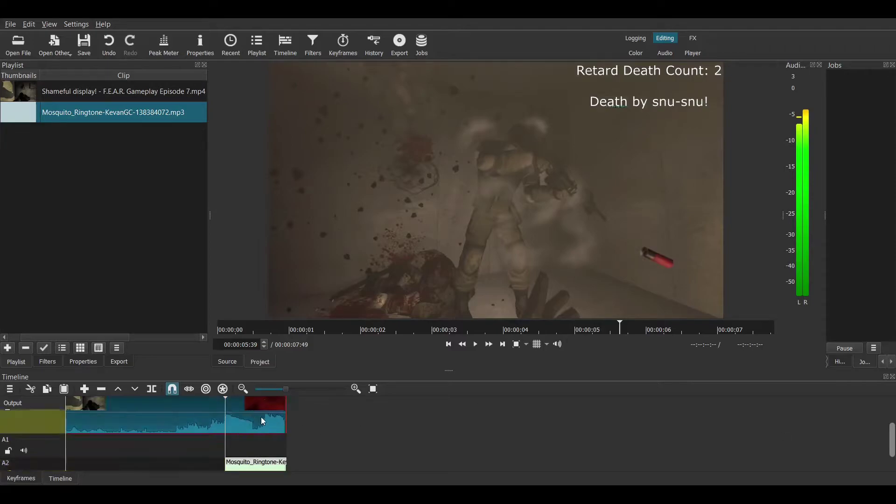
right_click(193, 420)
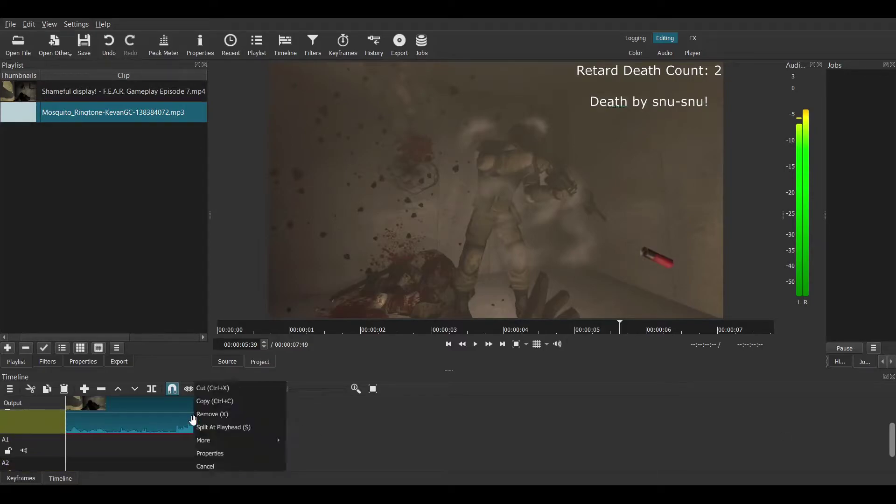
mouse_move(255, 443)
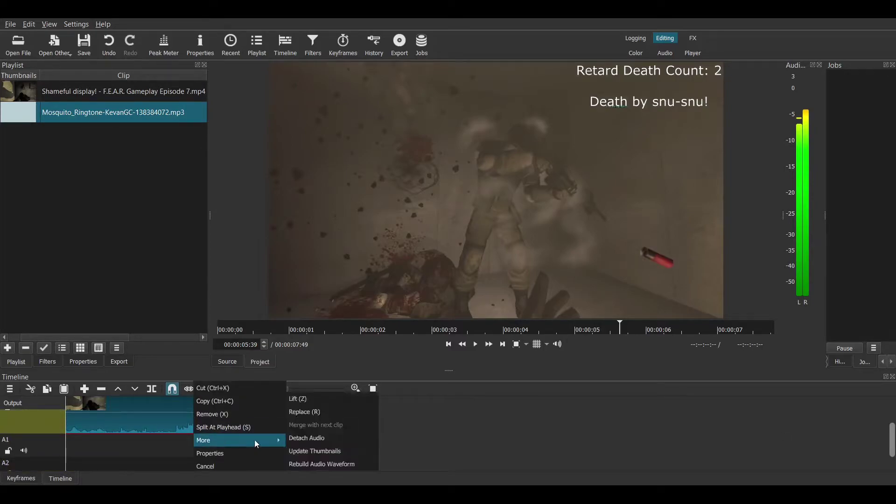
left_click(315, 436)
left_click_drag(893, 434, 893, 457)
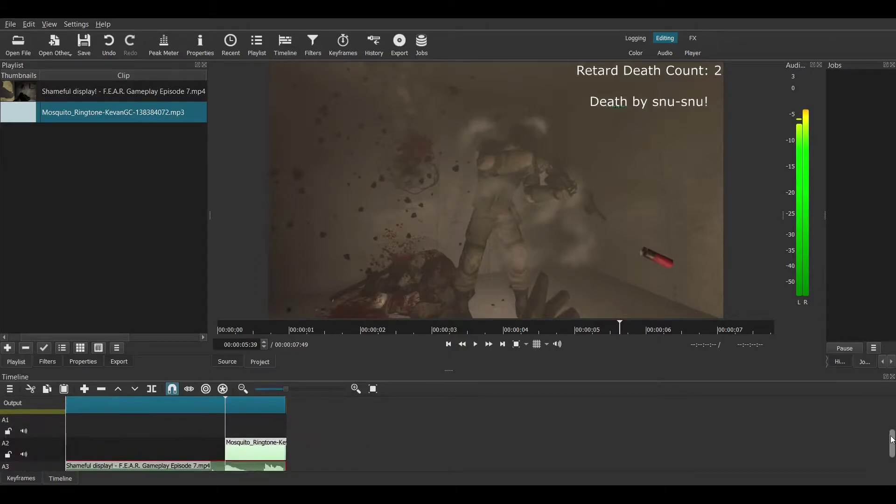
left_click_drag(253, 451, 246, 402)
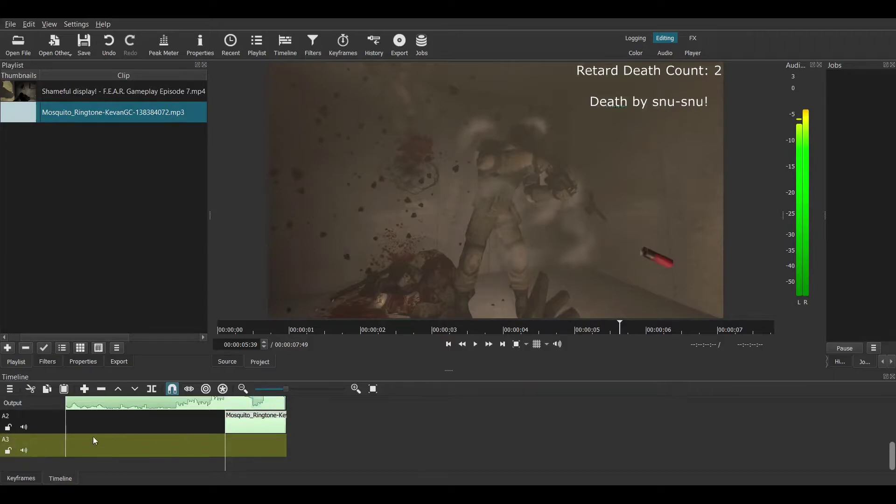
Step: Remove the empty A3 track and split the A1 gameplay audio at 00:00:05:39
right_click(51, 454)
mouse_move(135, 399)
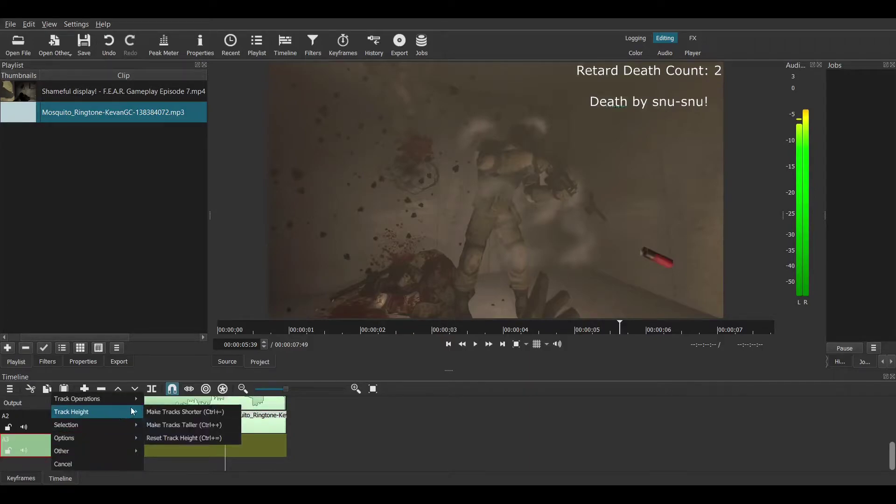
left_click(191, 438)
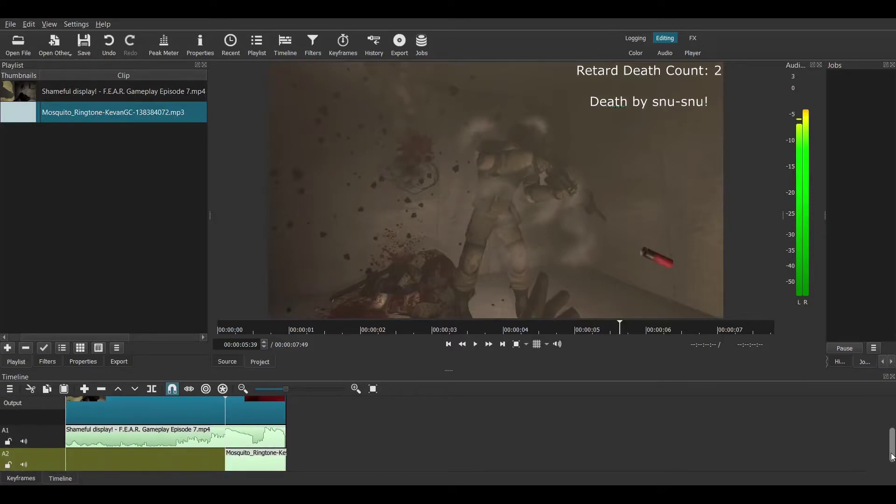
left_click(252, 443)
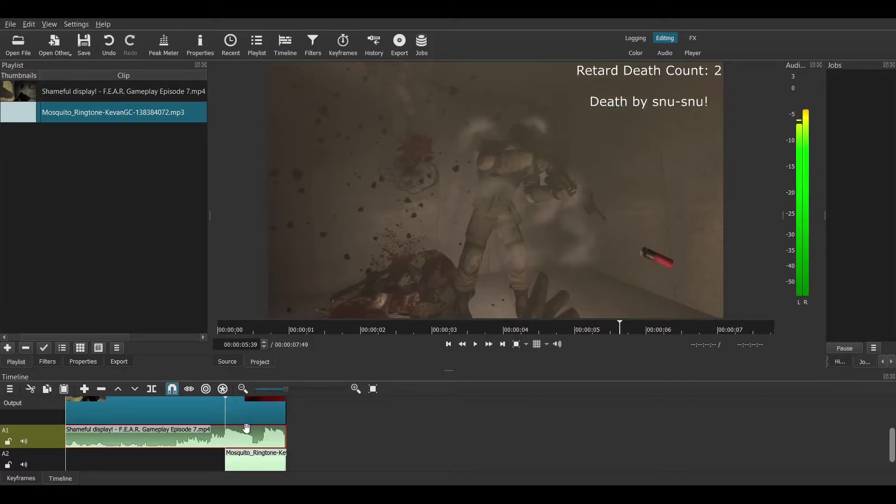
key("s")
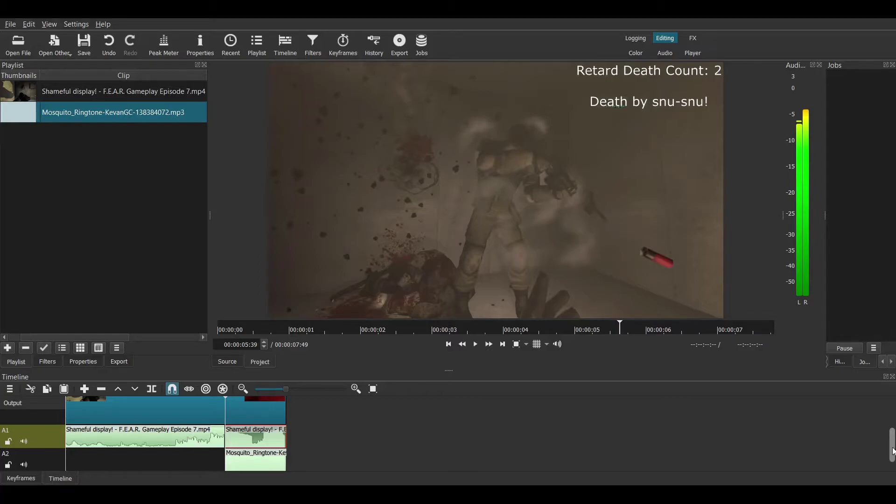
Step: Drop the black #FF000000 colour clip onto V1 after the gameplay clip
left_click_drag(893, 451, 892, 429)
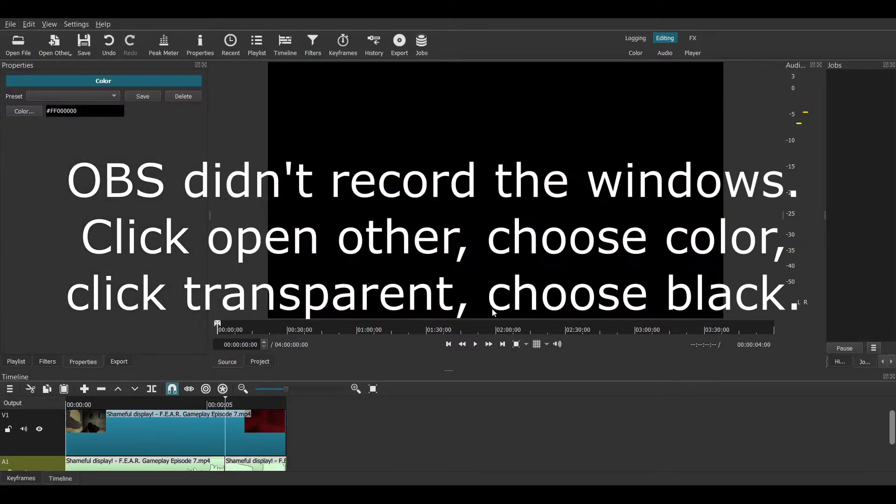
left_click_drag(474, 182, 286, 425)
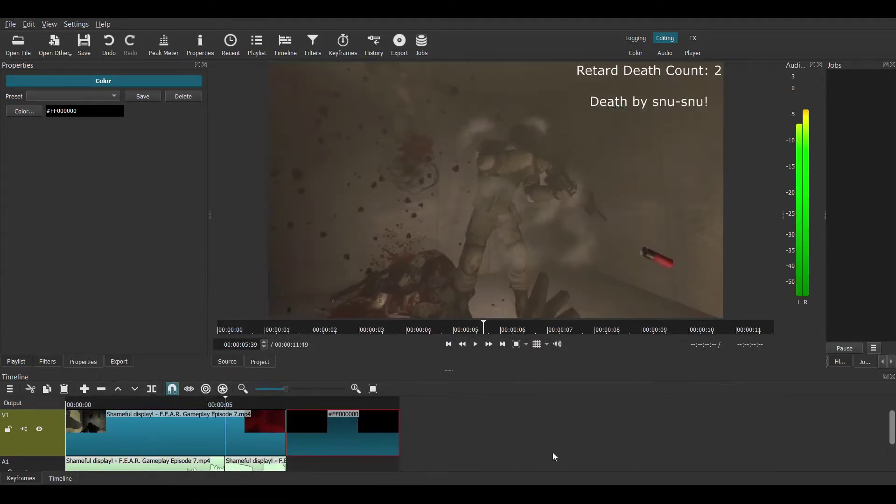
Step: With Snap off, slide the black clip left over the video's end to form a Dissolve
scroll(889, 426, "down", 2)
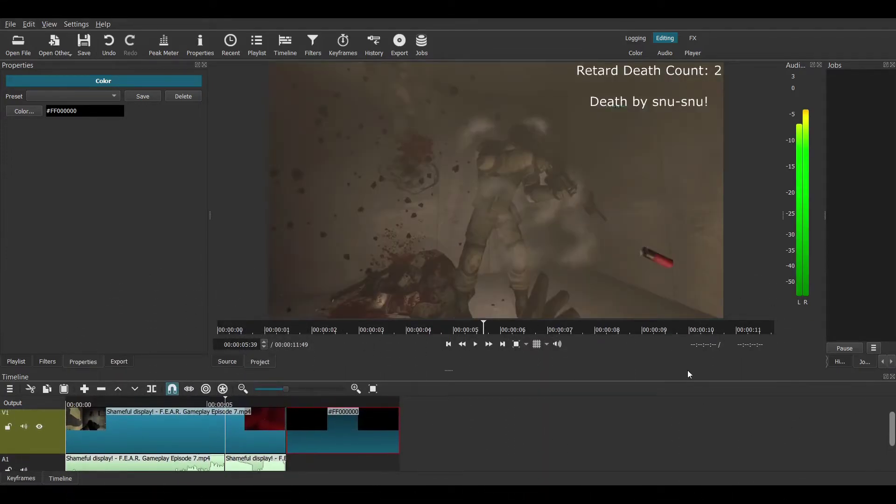
left_click(172, 388)
left_click_drag(393, 430, 326, 418)
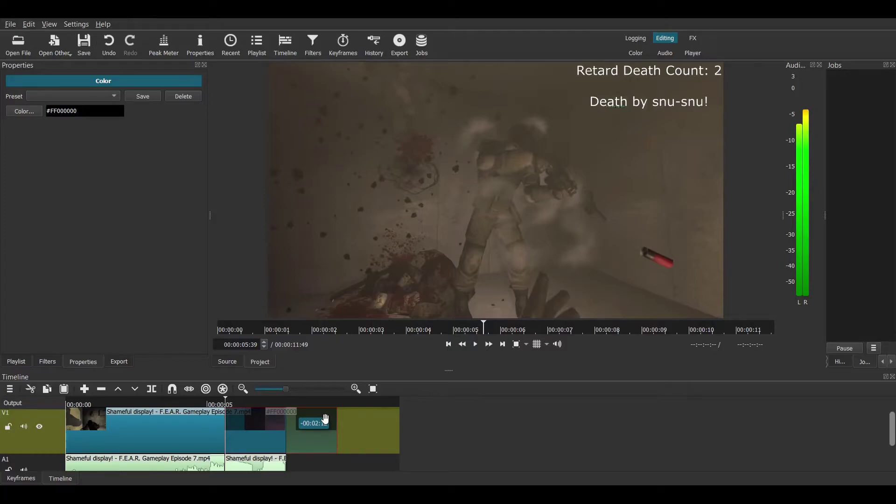
left_click_drag(325, 419, 281, 423)
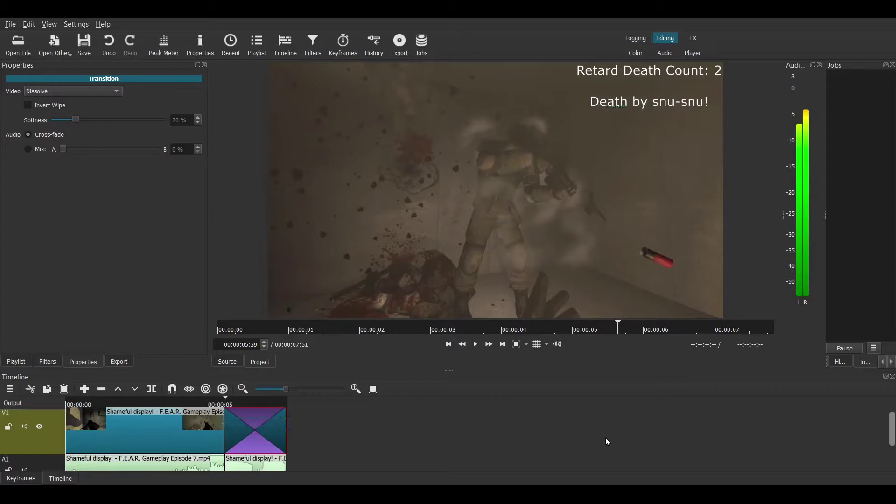
scroll(891, 432, "down", 2)
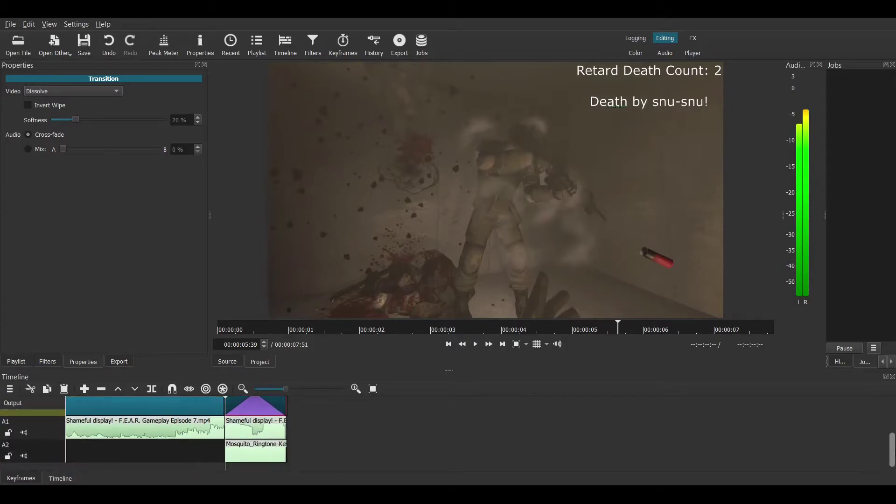
scroll(891, 436, "up", 2)
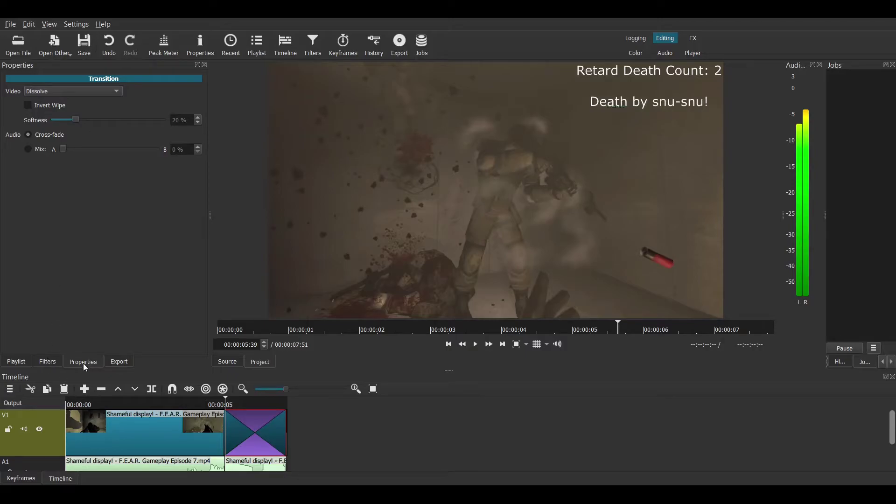
left_click(48, 362)
left_click(117, 362)
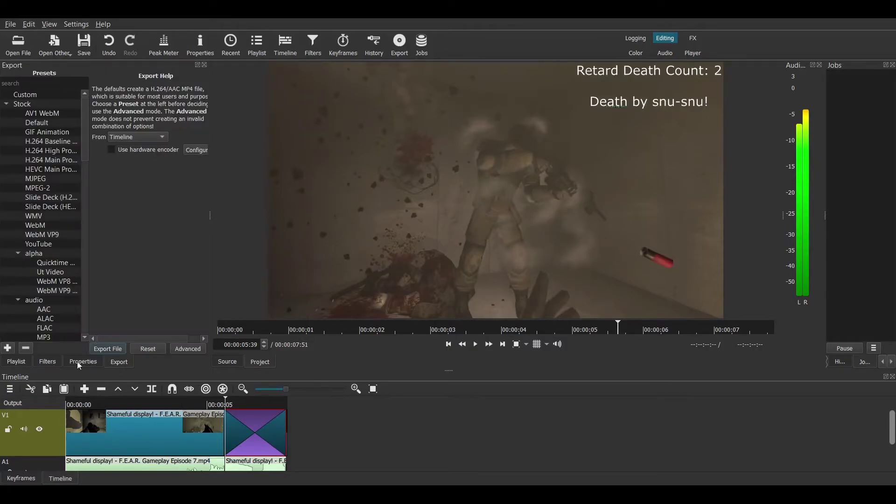
left_click(86, 362)
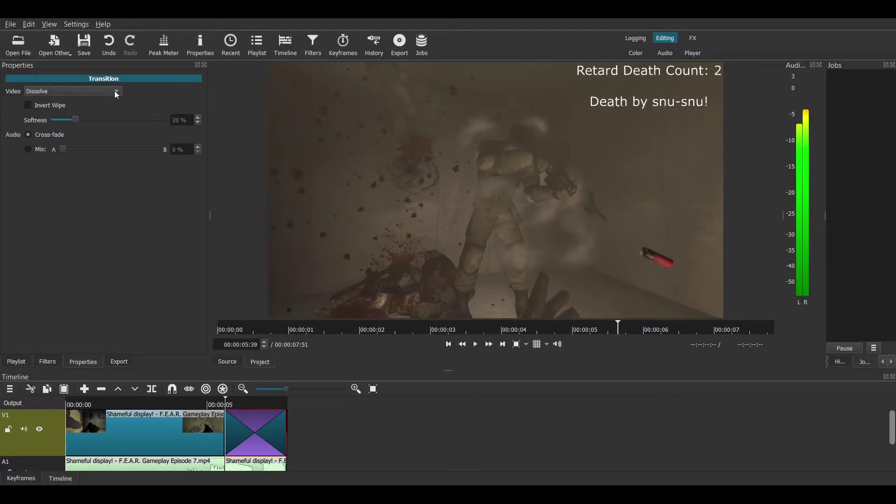
Step: Change the transition type to Iris Circle and preview it
left_click(116, 92)
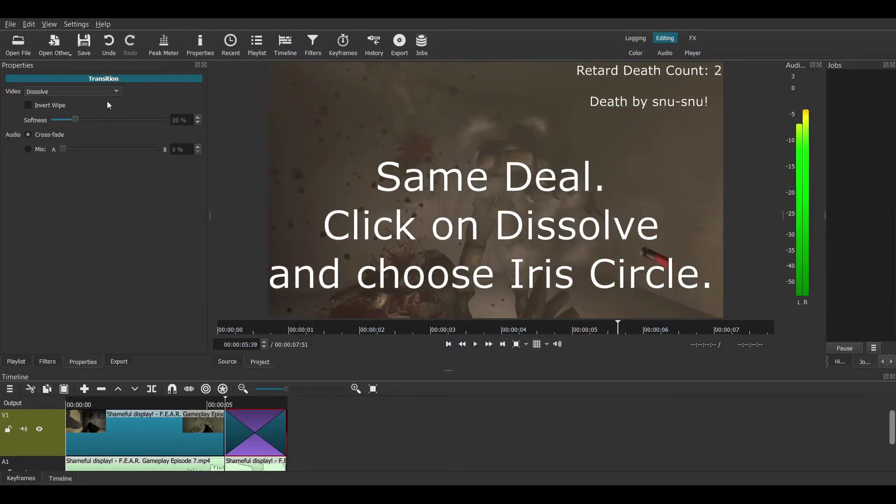
left_click(59, 288)
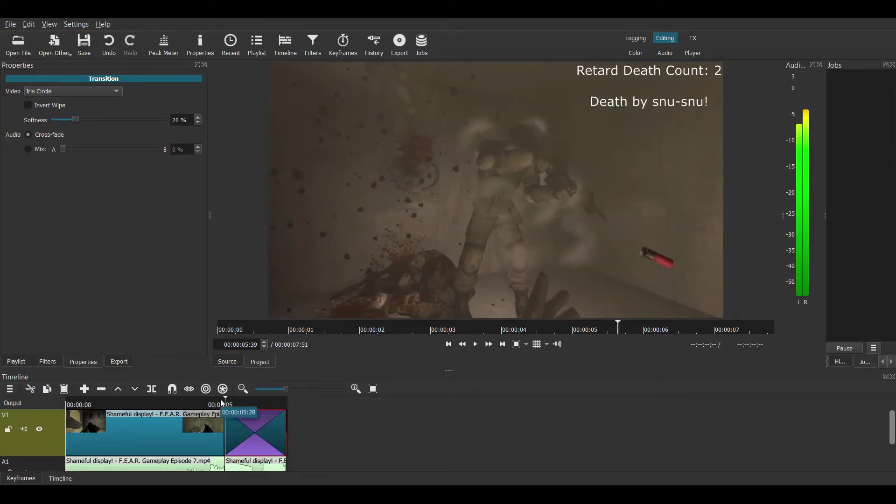
key("space")
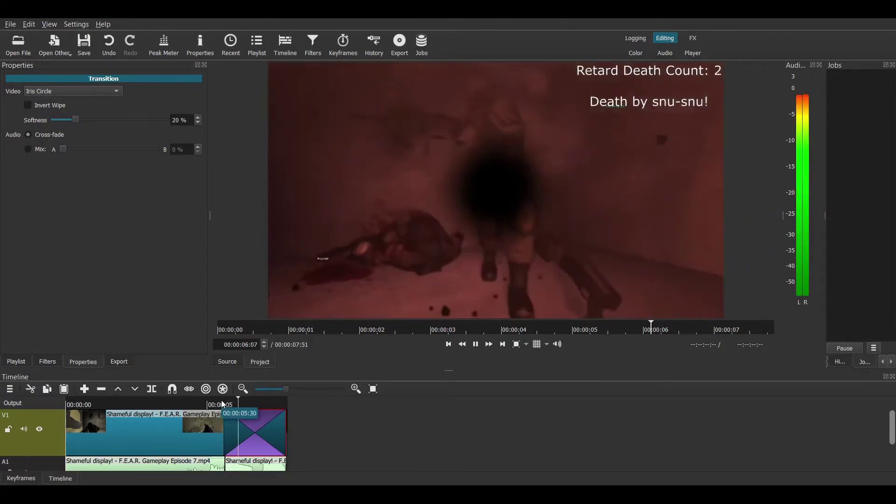
key("space")
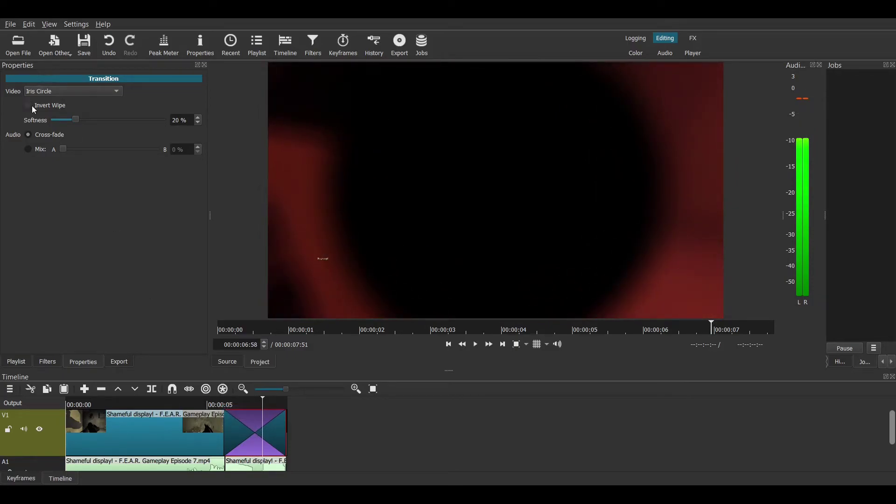
Step: Turn on Invert Wipe and play the transition from around the 5-second mark
left_click(28, 105)
left_click(220, 404)
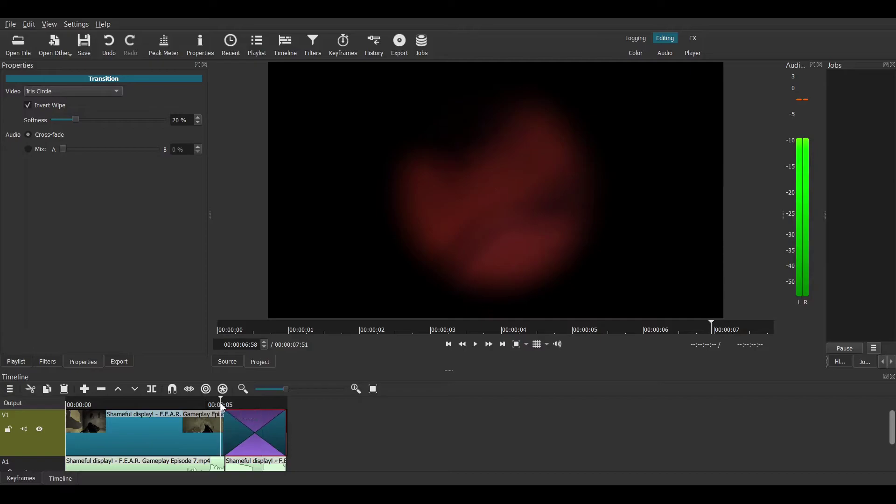
key("space")
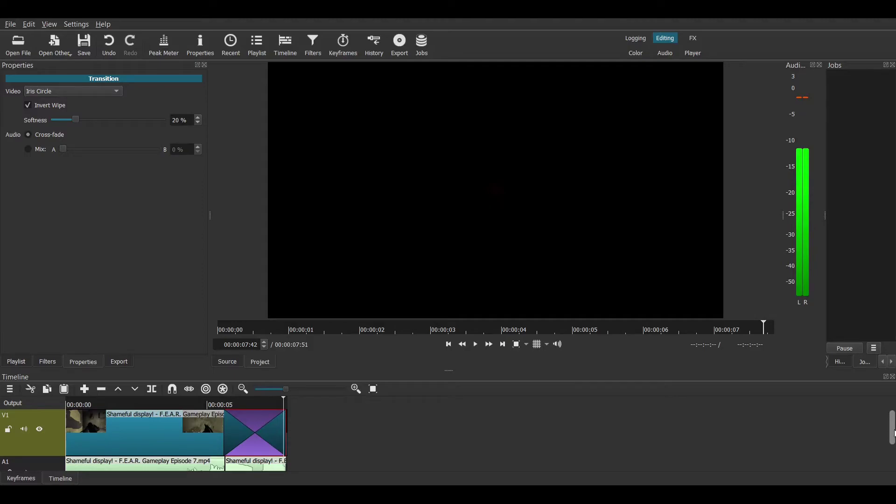
Step: Add Fade Out Audio to the second A1 gameplay clip and lengthen the fade to 00:00:01:44
scroll(891, 416, "down", 3)
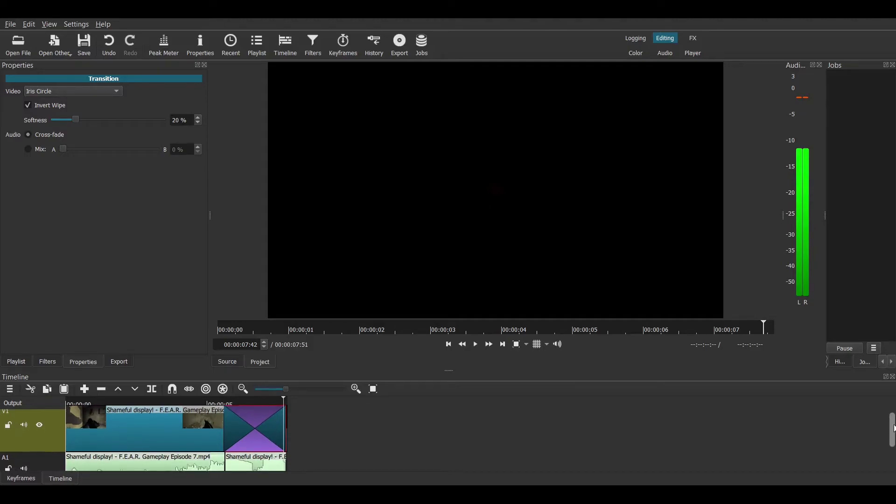
scroll(892, 417, "up", 3)
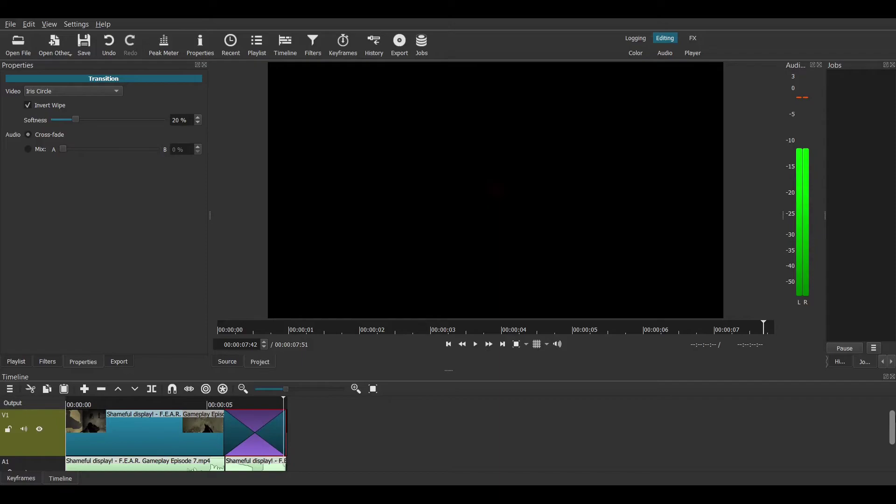
scroll(145, 434, "down", 3)
scroll(144, 434, "up", 3)
scroll(144, 434, "down", 3)
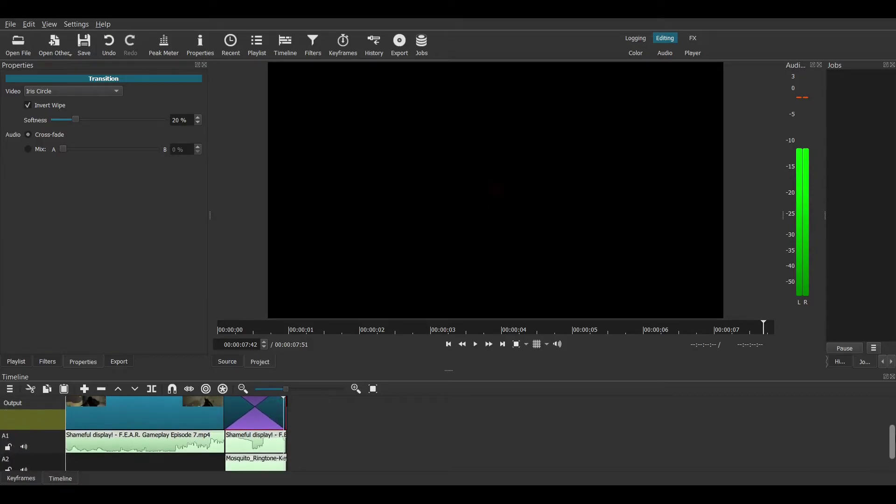
left_click(271, 423)
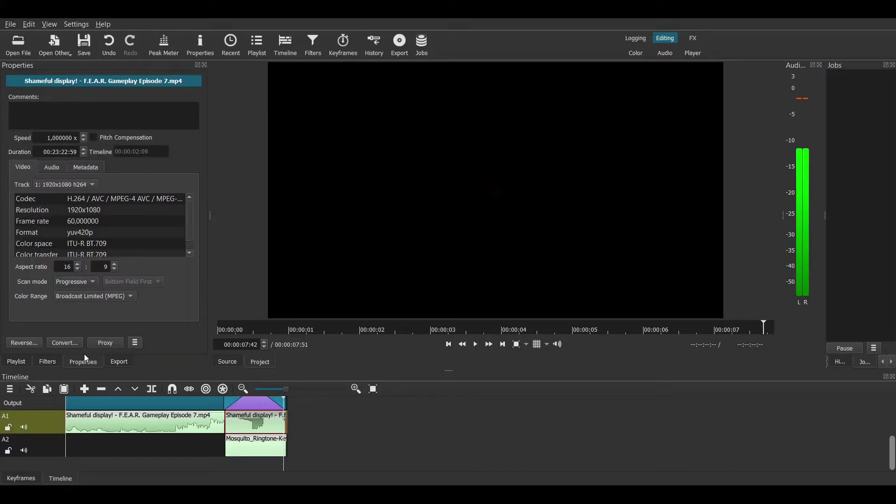
left_click(48, 362)
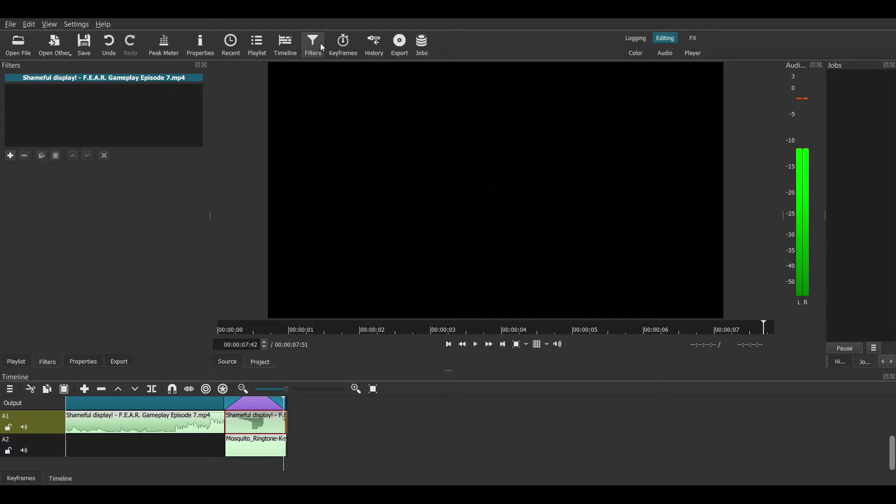
left_click(10, 155)
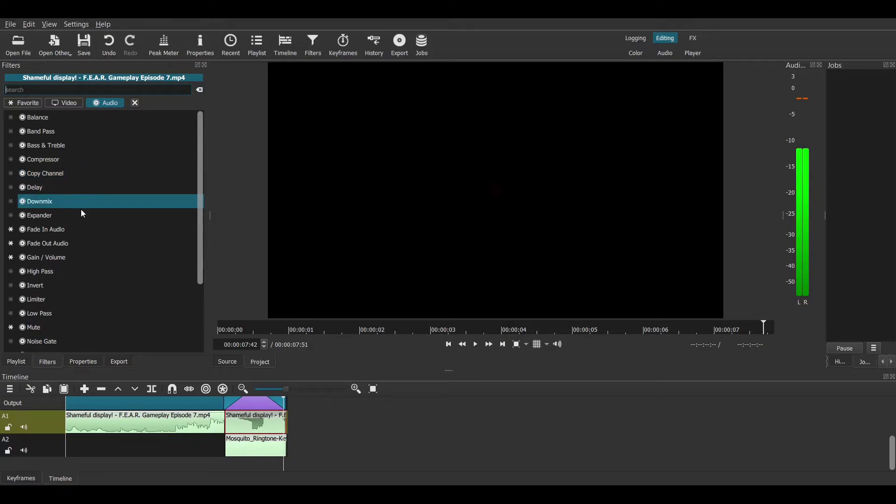
left_click(73, 245)
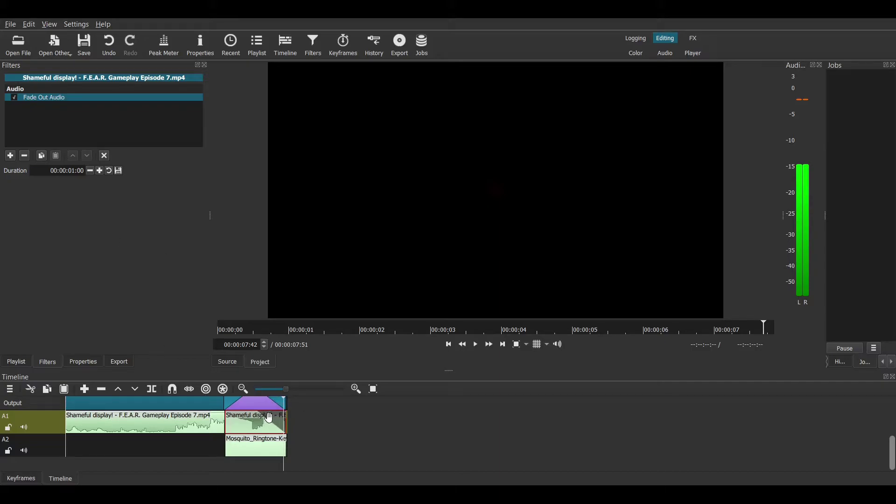
mouse_move(256, 418)
left_click_drag(255, 418, 229, 419)
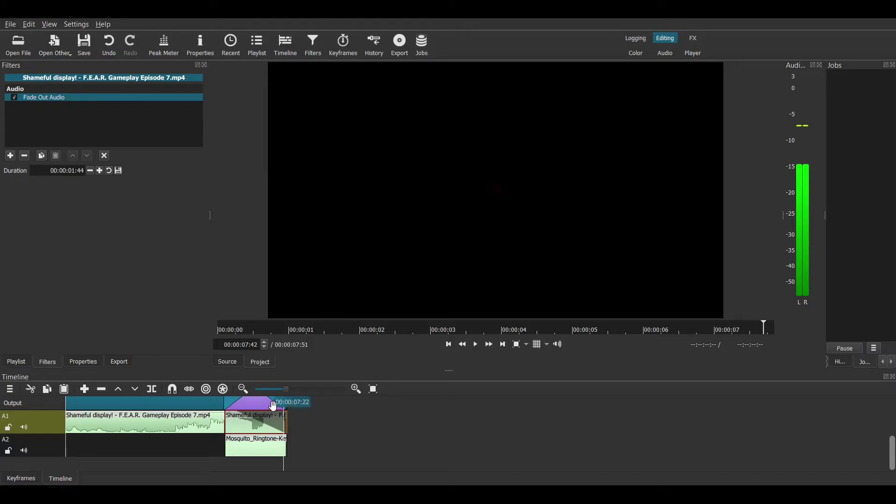
Step: Add a Fade In Audio filter to the Mosquito ringtone on A2, lasting about 00:00:01:43
left_click(257, 448)
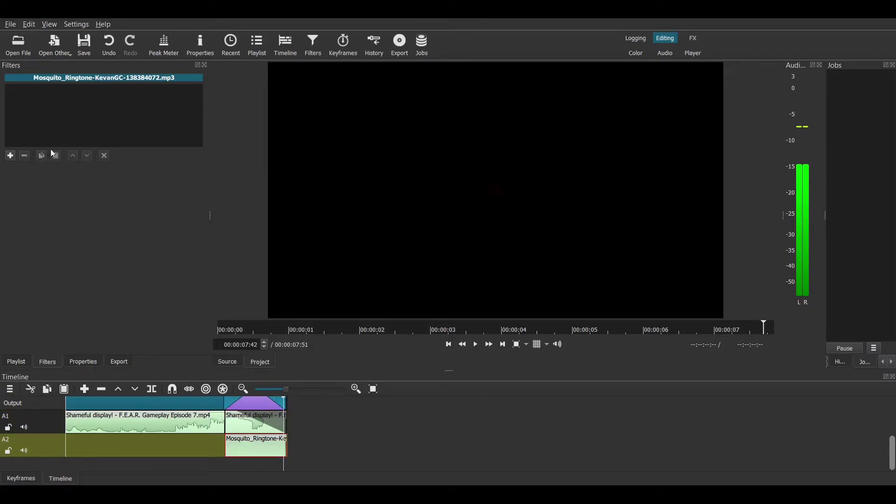
left_click(10, 156)
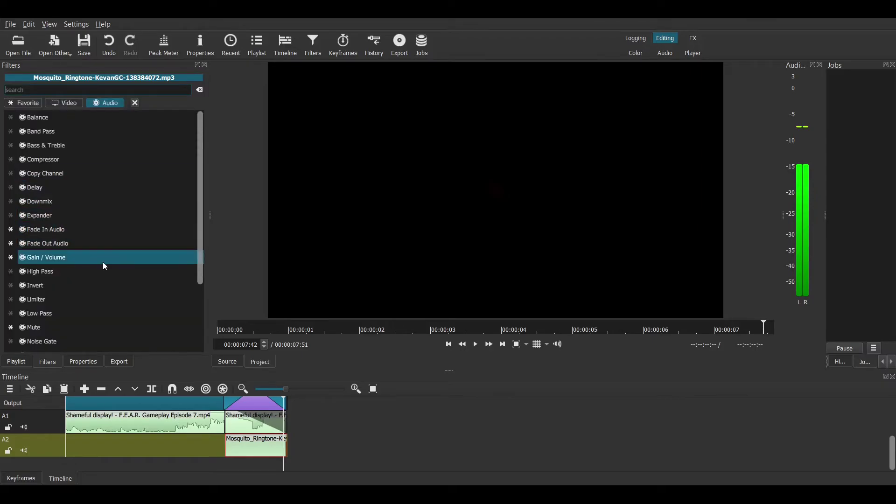
left_click(86, 230)
left_click_drag(253, 443, 283, 442)
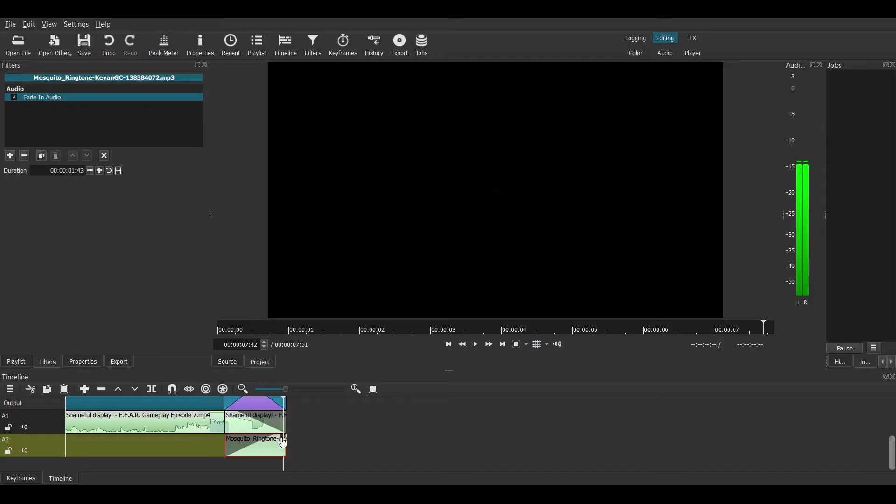
left_click(252, 425)
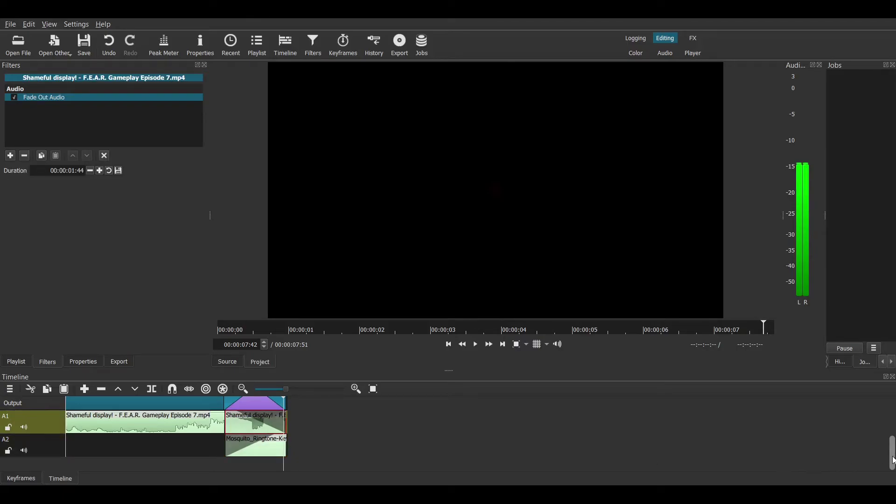
Step: Play the edit from the start through the iris wipe into black at 00:00:07:51
left_click_drag(892, 461, 892, 435)
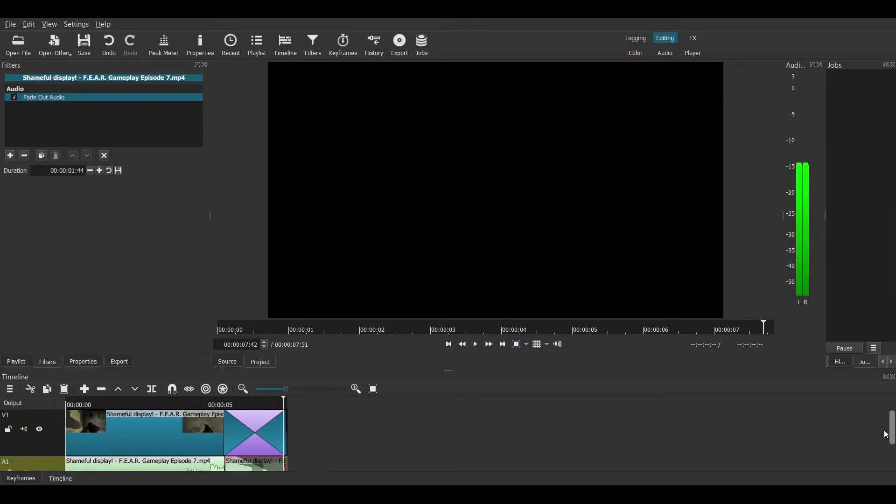
left_click(212, 404)
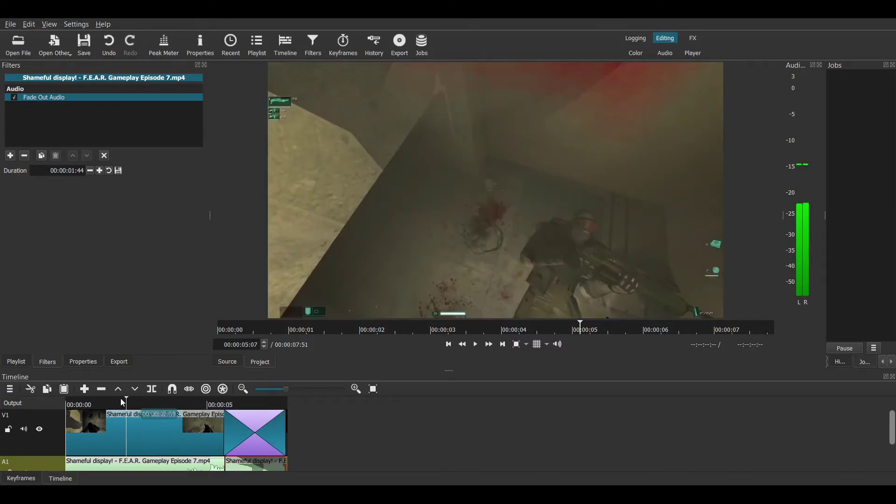
key("Home")
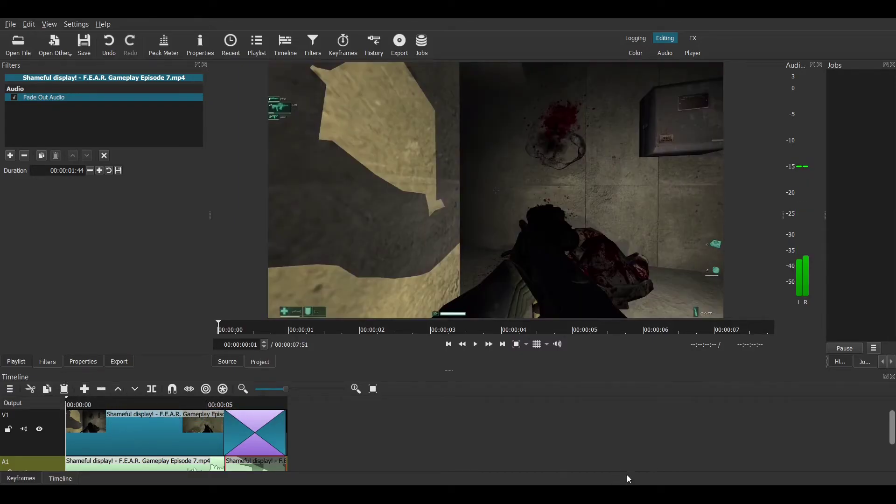
key("space")
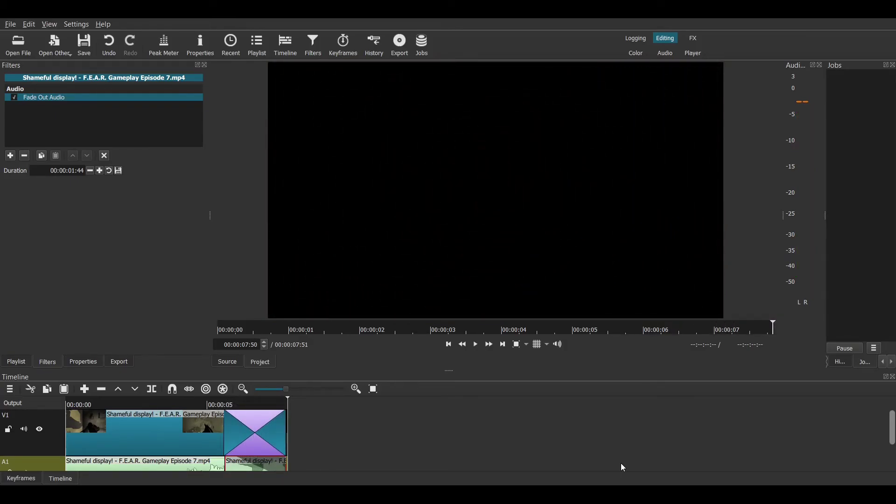
scroll(892, 420, "down", 2)
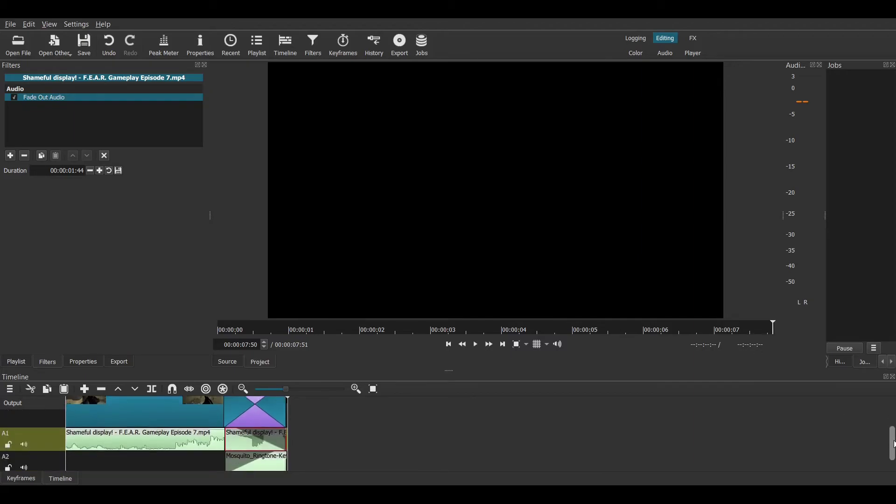
scroll(893, 415, "up", 2)
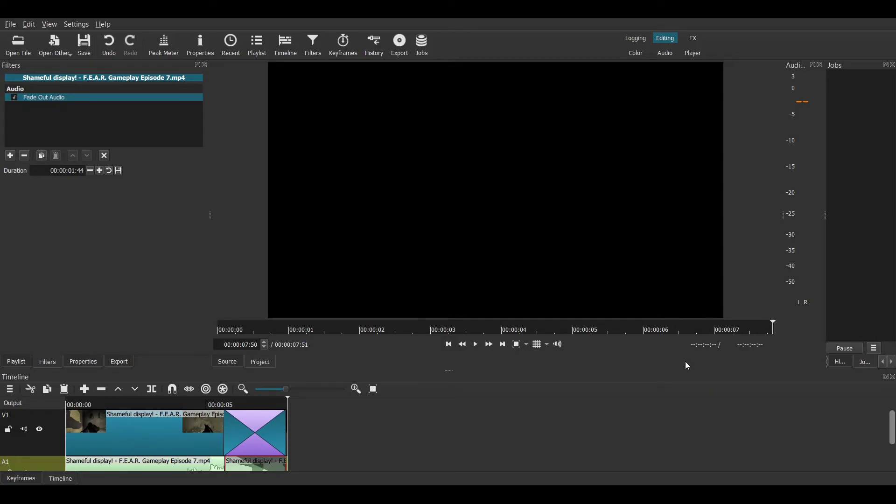
mouse_move(894, 425)
left_mouse_down()
mouse_move(893, 460)
mouse_move(894, 421)
left_mouse_up()
mouse_move(894, 422)
left_mouse_down()
mouse_move(892, 446)
mouse_move(890, 406)
left_mouse_up()
scroll(891, 427, "down", 2)
scroll(890, 420, "up", 2)
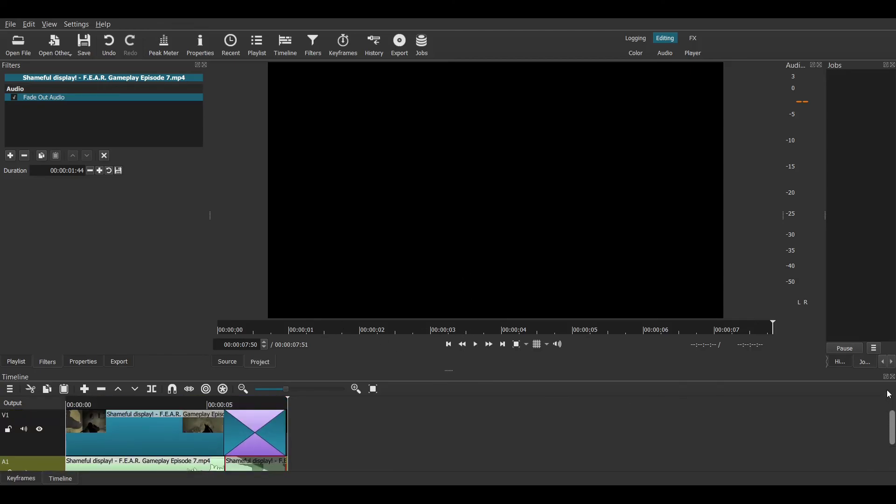